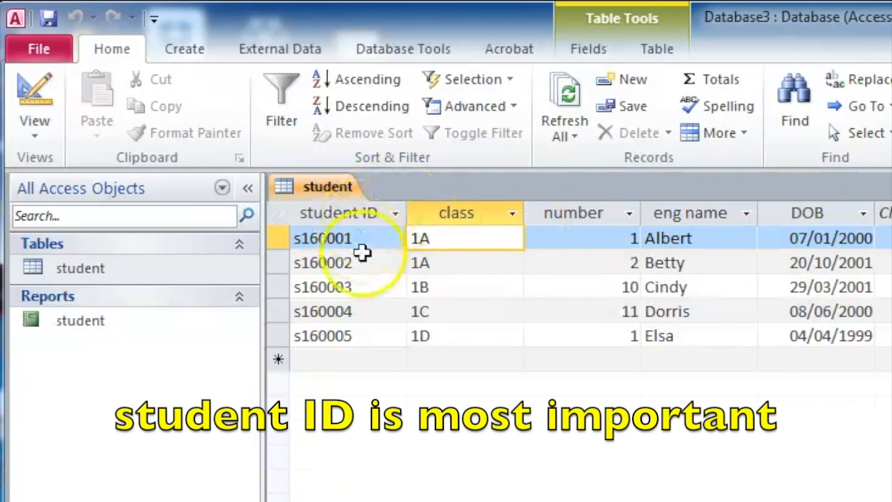
# Examine the student ID value's format in the first record of the student table.
pyautogui.click(363, 239)
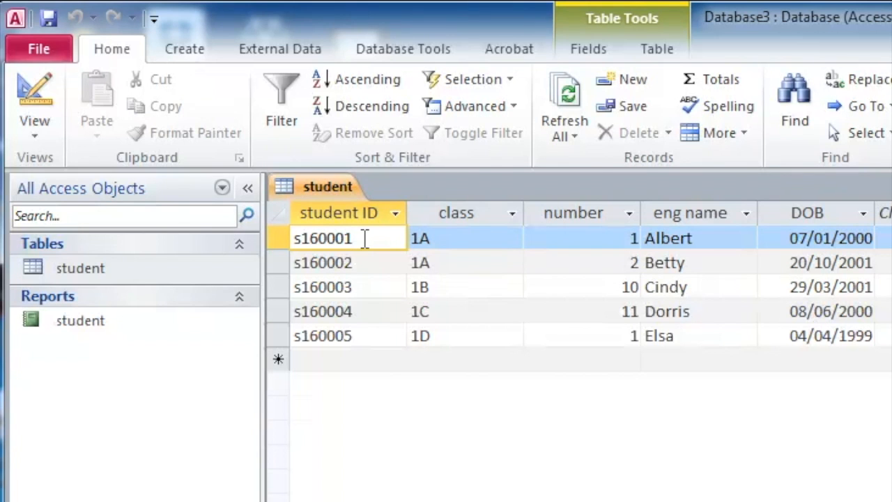
pyautogui.click(364, 239)
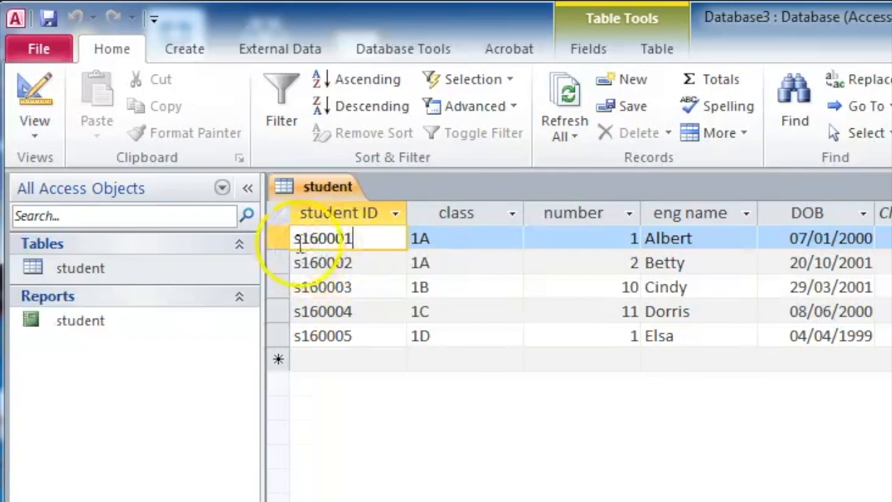
pyautogui.moveTo(357, 240); pyautogui.dragTo(265, 244)
pyautogui.click(387, 245)
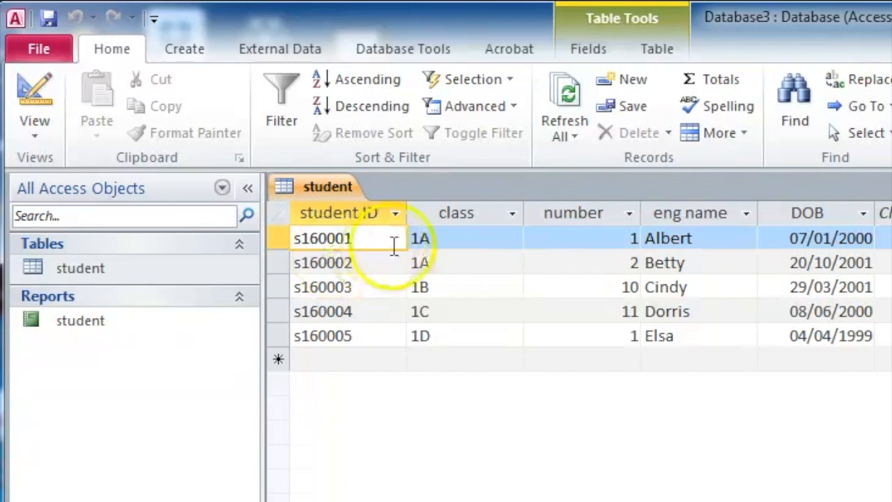
# Try entering saaaaaaaa as the student ID of a new record, discard it and return to the last existing record.
pyautogui.click(347, 358)
pyautogui.write('s')
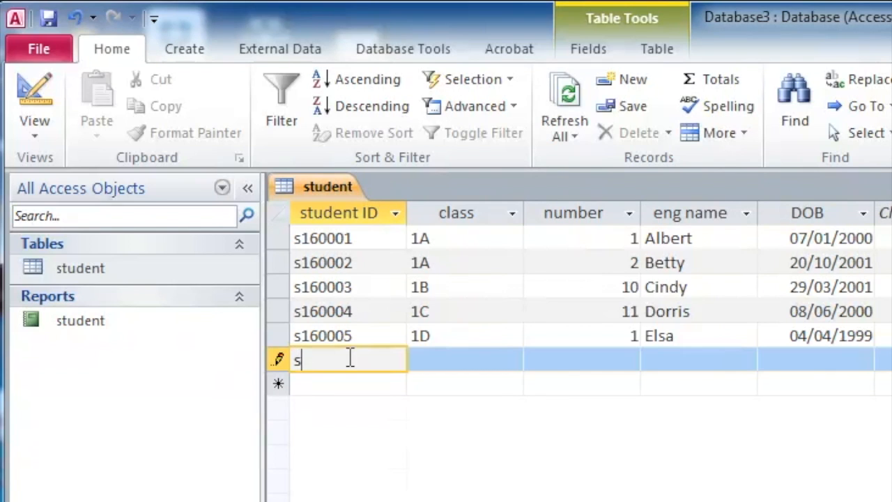
pyautogui.write('aaaaaaaa')
pyautogui.press('Tab')
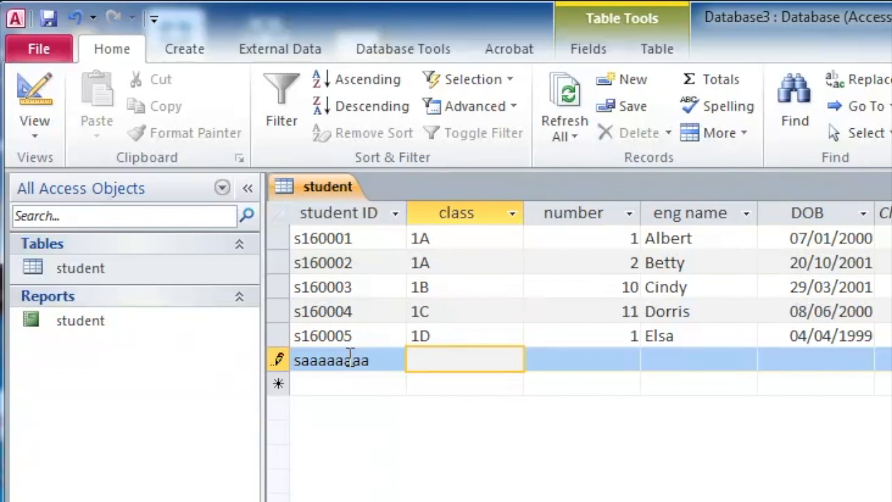
pyautogui.moveTo(381, 360); pyautogui.dragTo(287, 361)
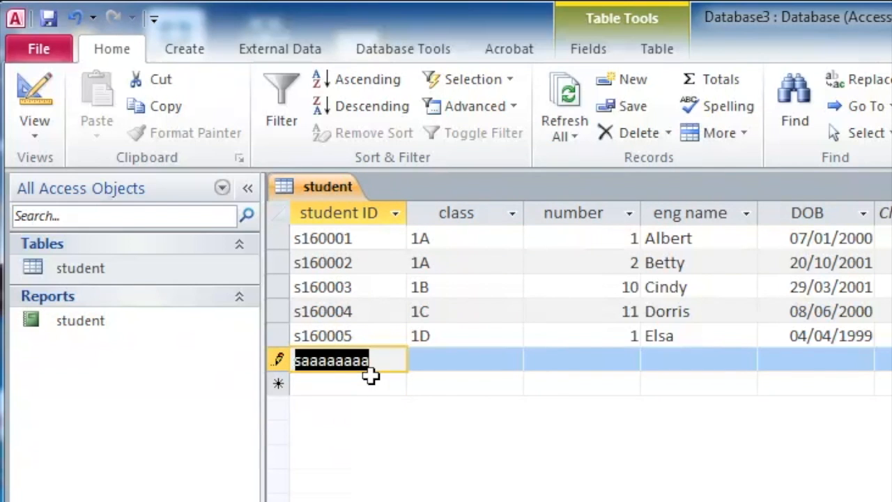
pyautogui.press('Escape')
pyautogui.click(366, 335)
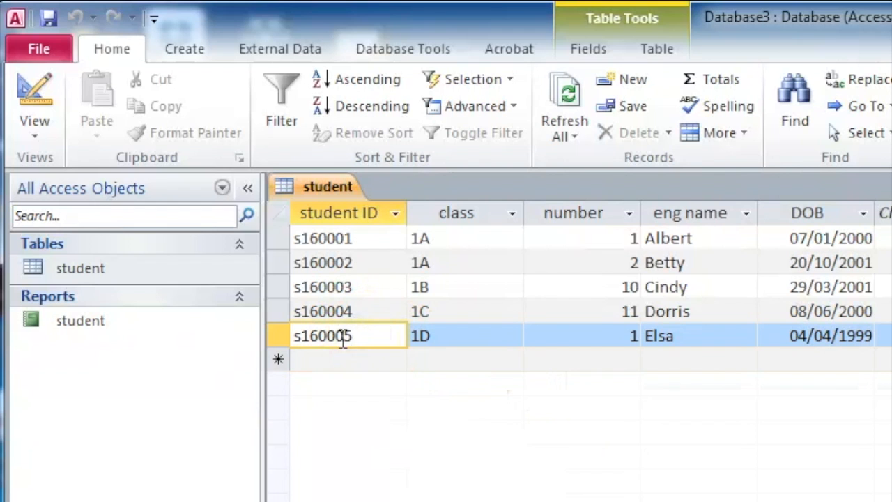
pyautogui.click(364, 337)
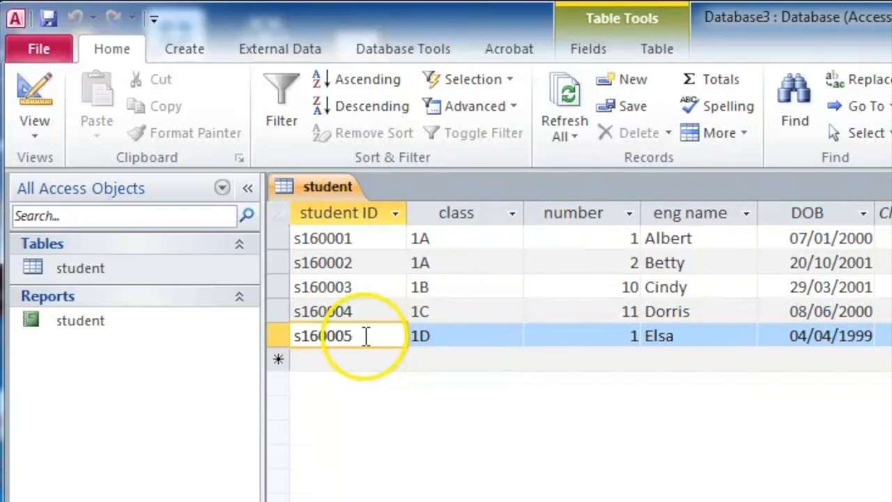
# Open the student table in Design View and start the Input Mask Wizard for the student ID field.
pyautogui.click(91, 269)
pyautogui.click(34, 122)
pyautogui.click(108, 338)
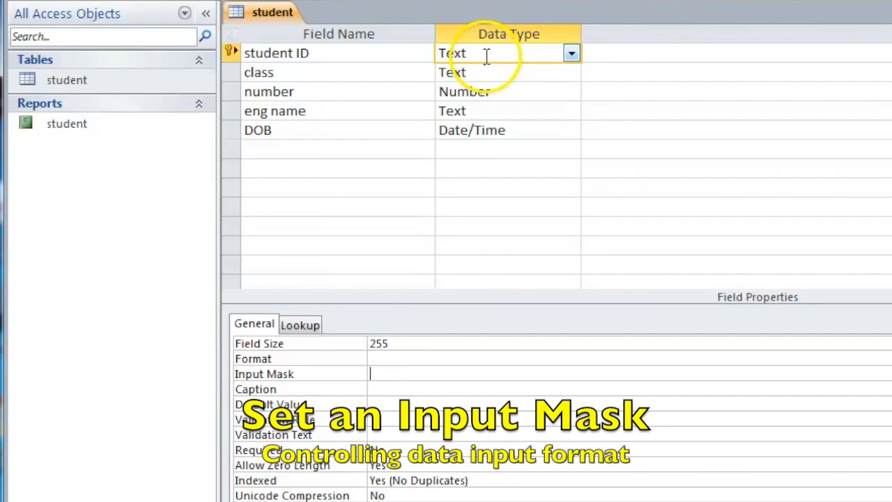
pyautogui.click(326, 55)
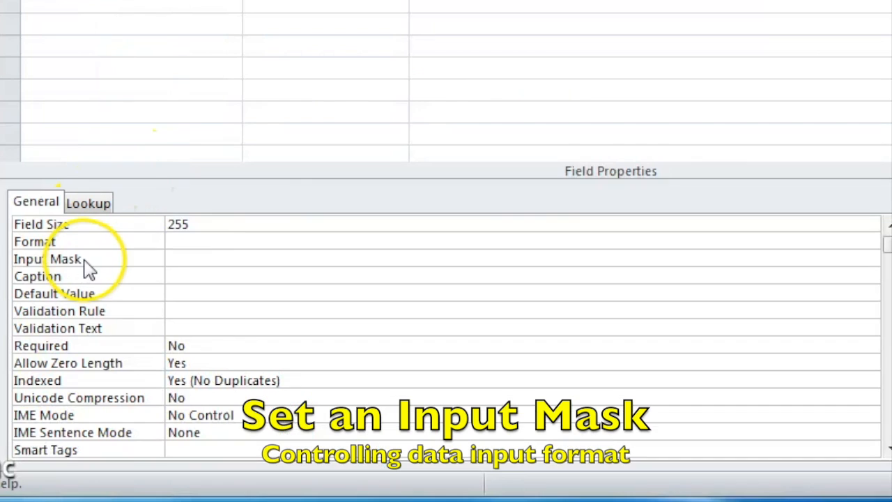
pyautogui.click(293, 374)
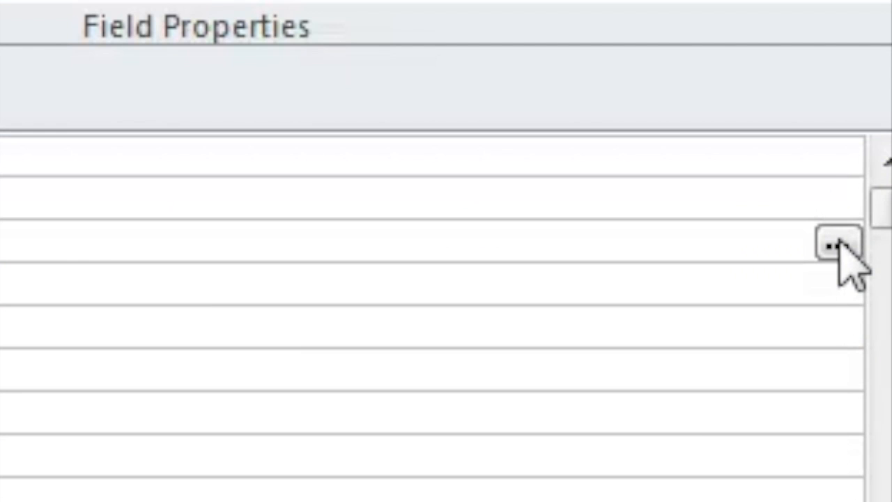
pyautogui.click(839, 243)
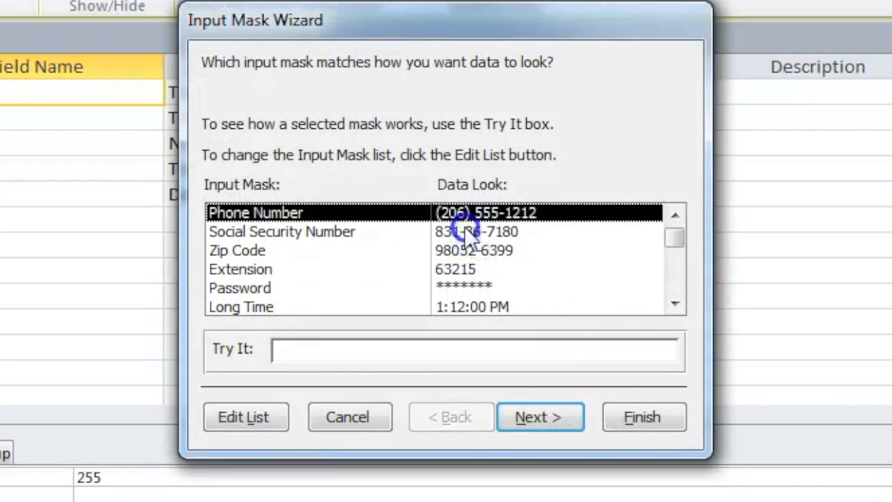
# Select the Social Security Number mask and test it with a nine-digit sample entry.
pyautogui.click(495, 234)
pyautogui.click(460, 233)
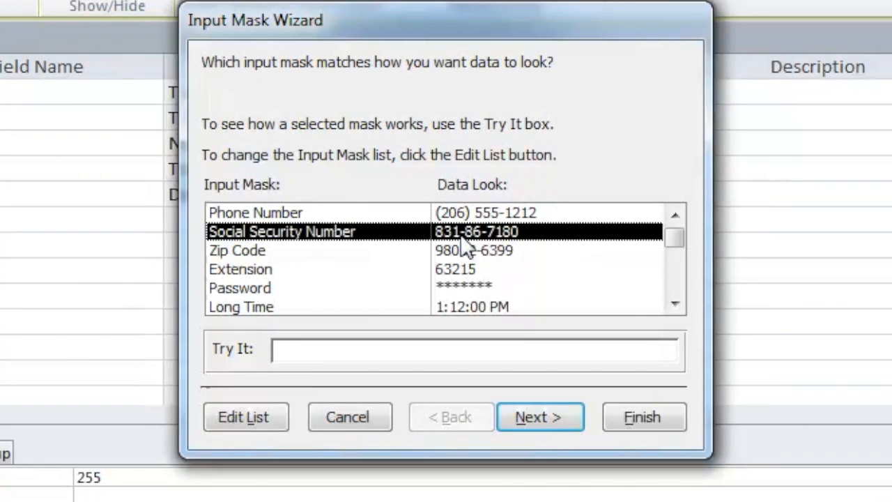
pyautogui.click(346, 351)
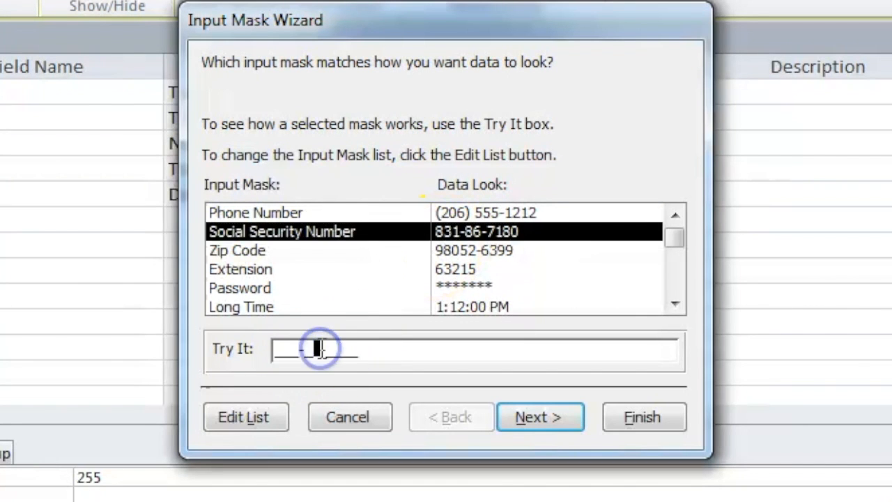
pyautogui.write('12121')
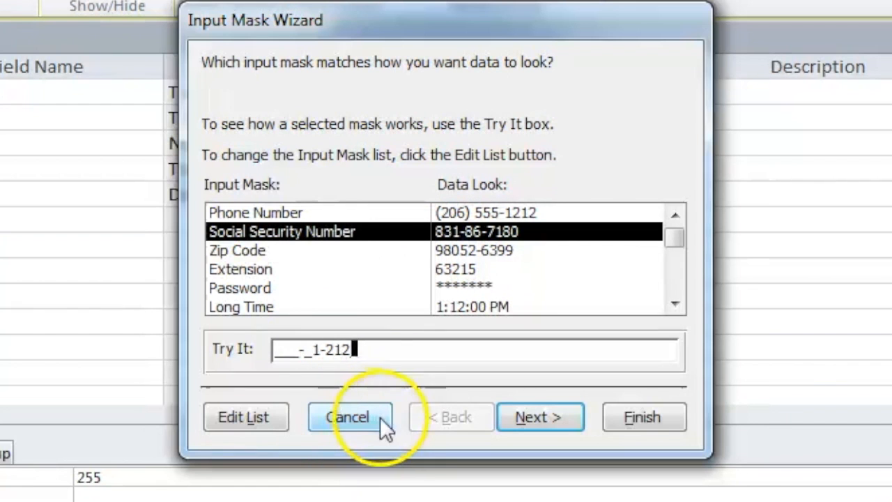
pyautogui.click(282, 354)
pyautogui.write('212121212')
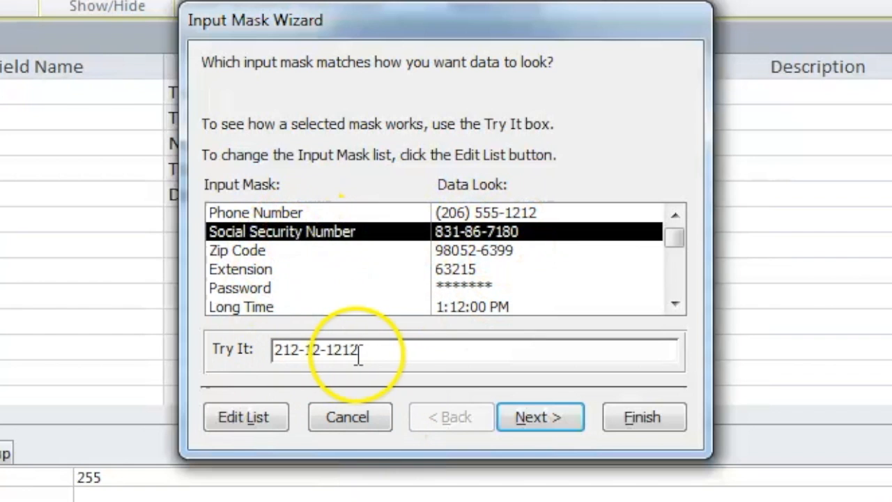
# Clear the sample entry and test the Social Security Number mask again with a partial number.
pyautogui.moveTo(363, 352); pyautogui.dragTo(241, 346)
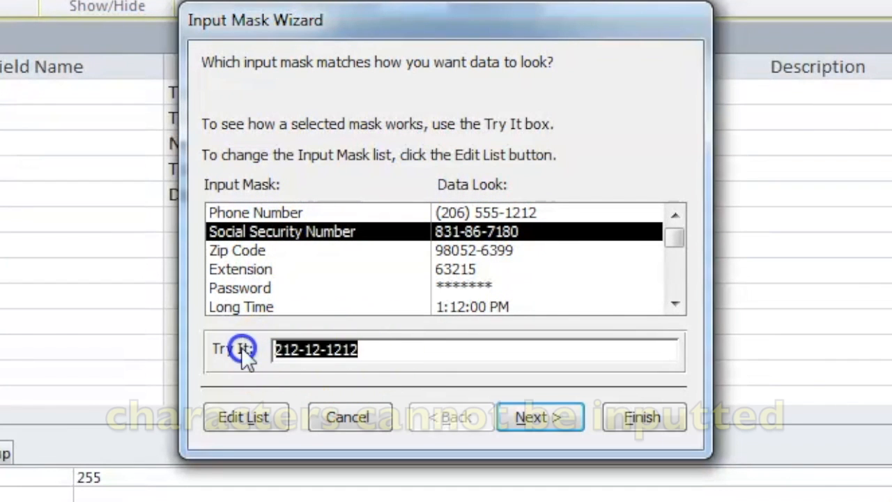
pyautogui.press('BackSpace')
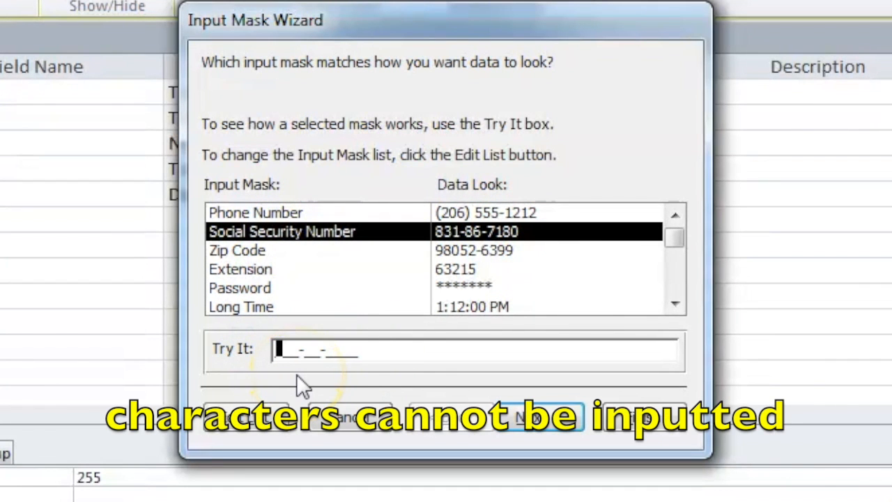
pyautogui.click(389, 347)
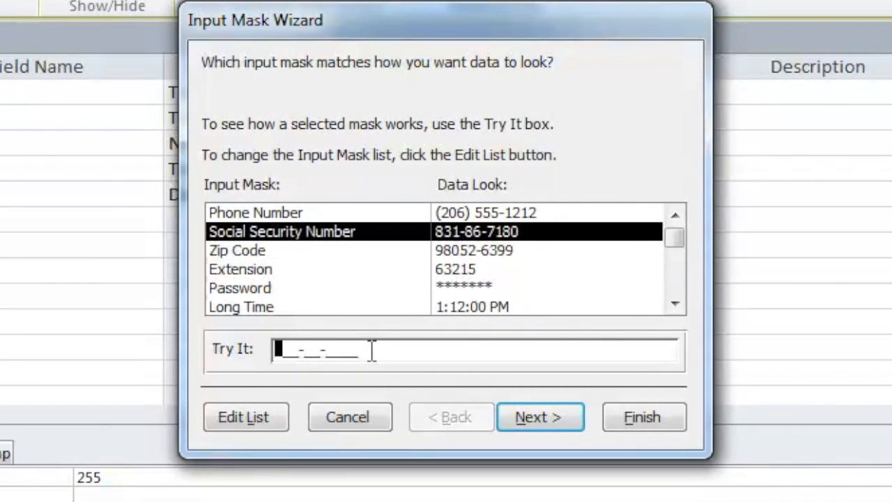
pyautogui.write('12')
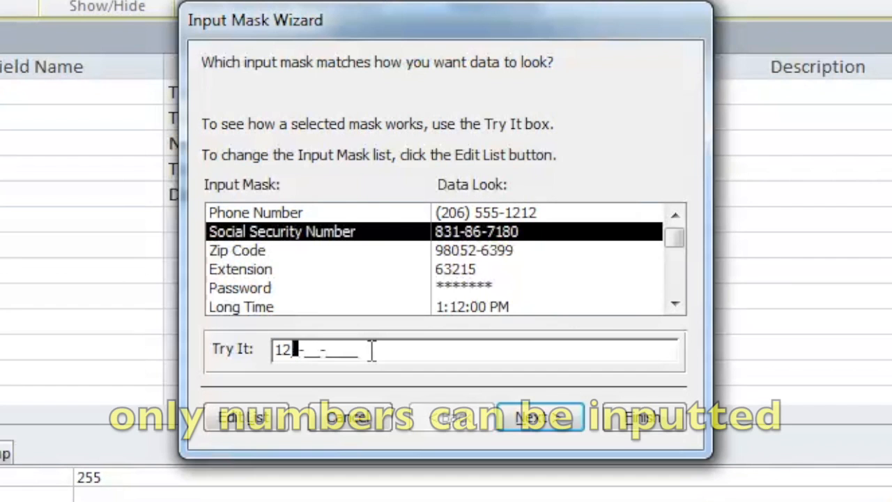
pyautogui.write('3-44-55')
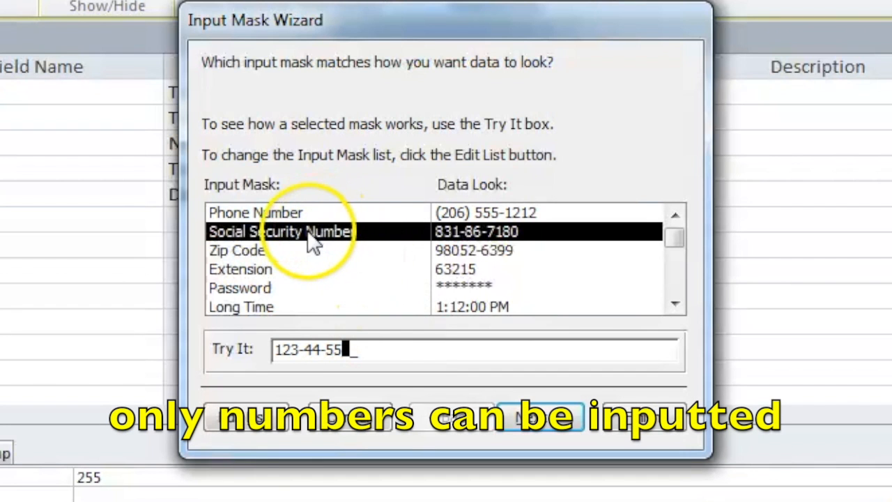
# Switch to the Password mask, test it with a sample password in the trial field and erase the entry.
pyautogui.click(272, 285)
pyautogui.click(395, 409)
pyautogui.press('Escape')
pyautogui.click(273, 287)
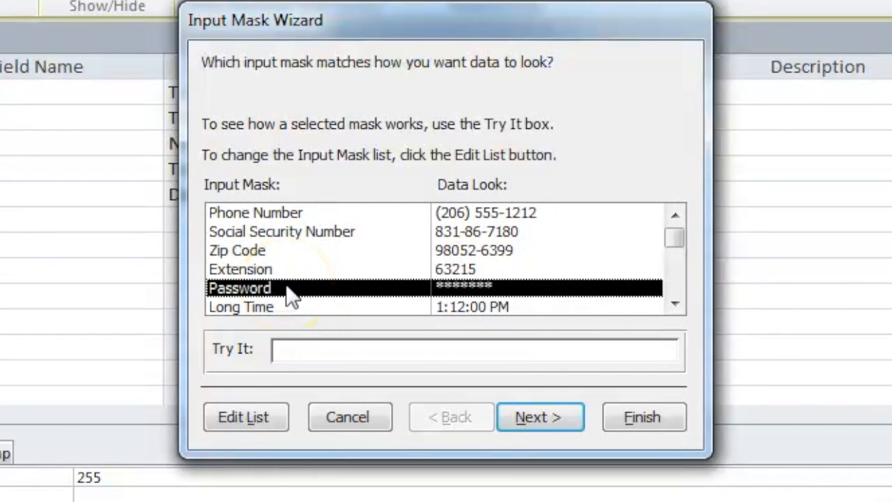
pyautogui.click(290, 349)
pyautogui.write('*******************')
pyautogui.press('BackSpace')
pyautogui.press('BackSpace')
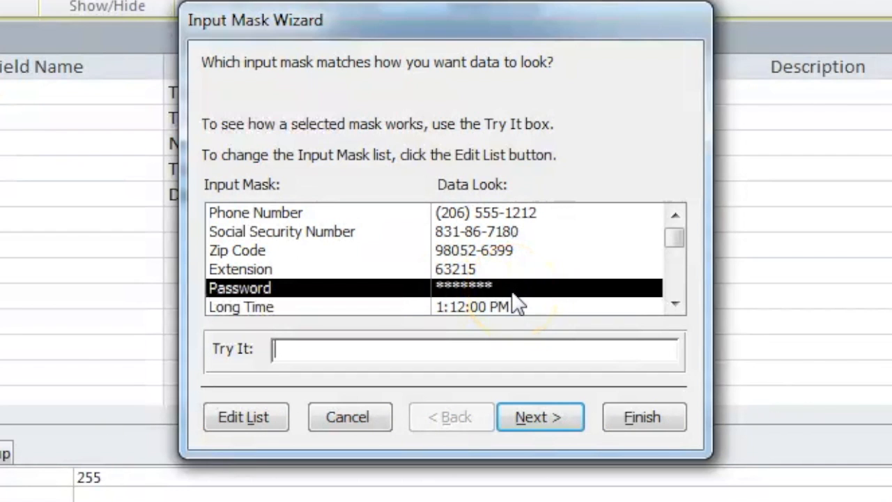
# Choose the Social Security Number mask as the starting point and advance to editing its mask characters.
pyautogui.click(471, 237)
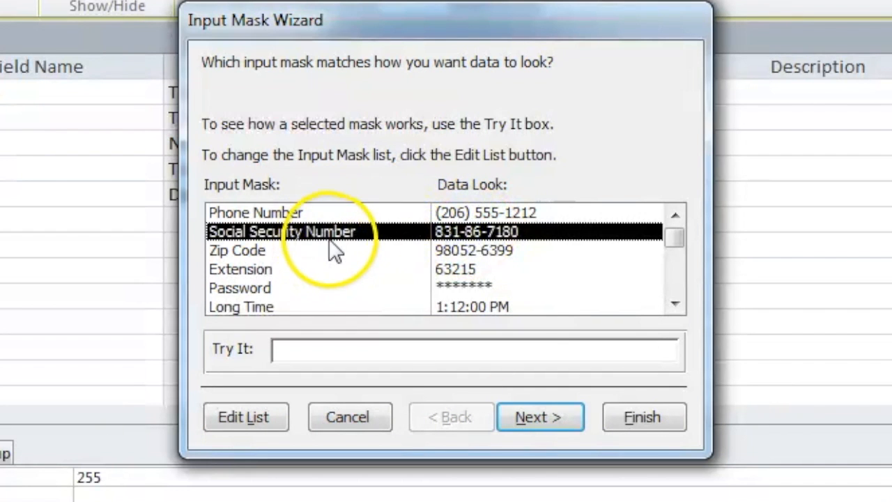
pyautogui.click(531, 416)
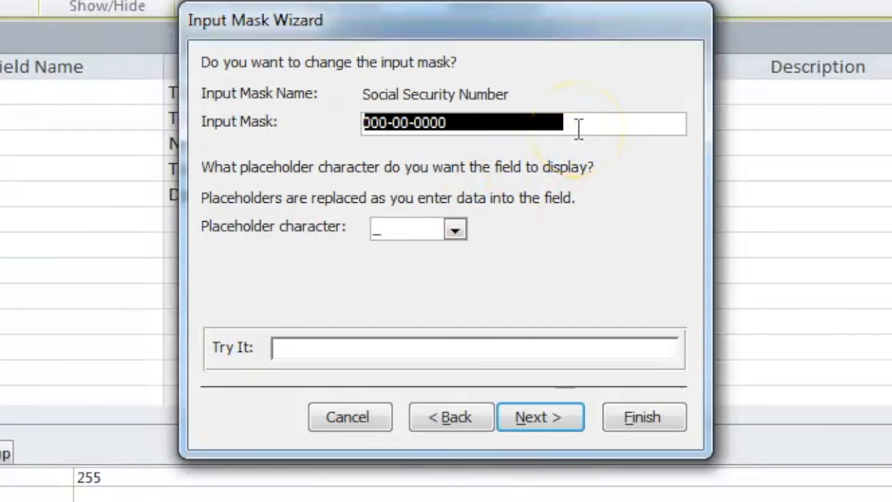
pyautogui.press('Tab')
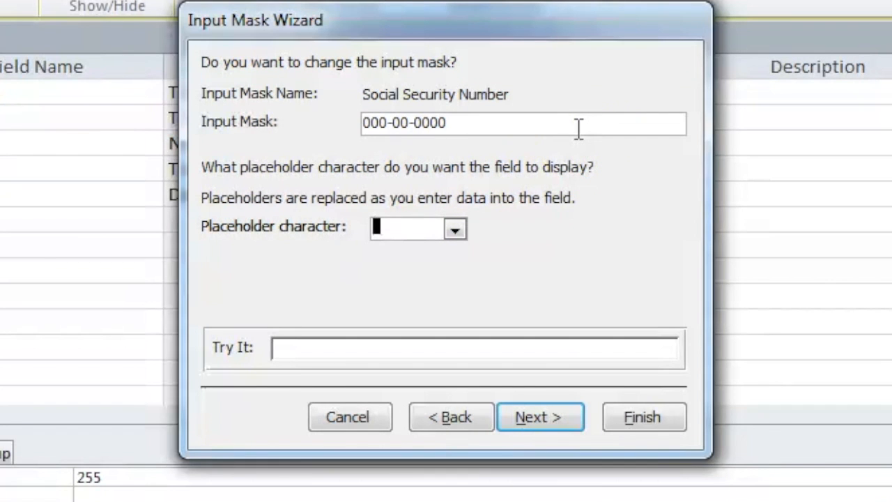
pyautogui.click(364, 123)
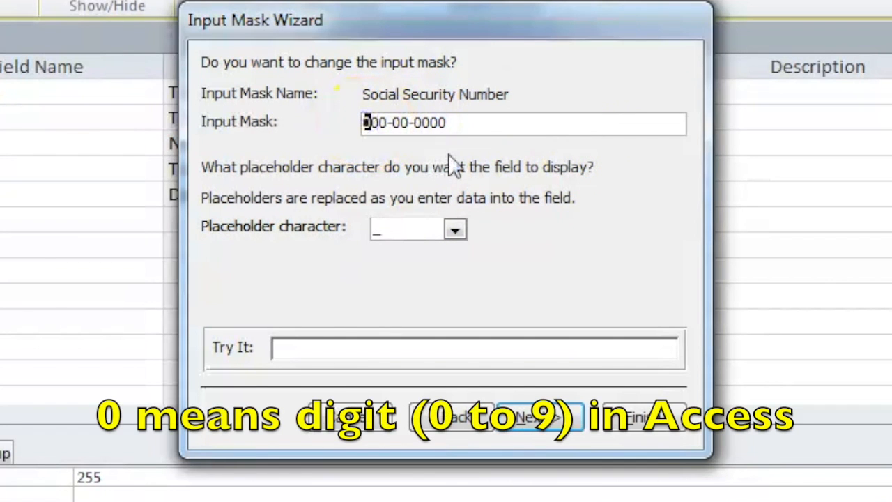
# Delete everything in the input mask after its first 0.
pyautogui.press('Right')
pyautogui.press('Right')
pyautogui.press('Right')
pyautogui.press('Right')
pyautogui.press('Right')
pyautogui.press('Right')
pyautogui.press('Right')
pyautogui.press('Right')
pyautogui.press('Right')
pyautogui.press('Right')
pyautogui.press('Right')
pyautogui.press('Right')
pyautogui.press('BackSpace')
pyautogui.press('BackSpace')
pyautogui.press('BackSpace')
pyautogui.press('BackSpace')
pyautogui.press('BackSpace')
pyautogui.press('BackSpace')
pyautogui.press('BackSpace')
pyautogui.press('BackSpace')
pyautogui.press('BackSpace')
pyautogui.press('BackSpace')
pyautogui.press('BackSpace')
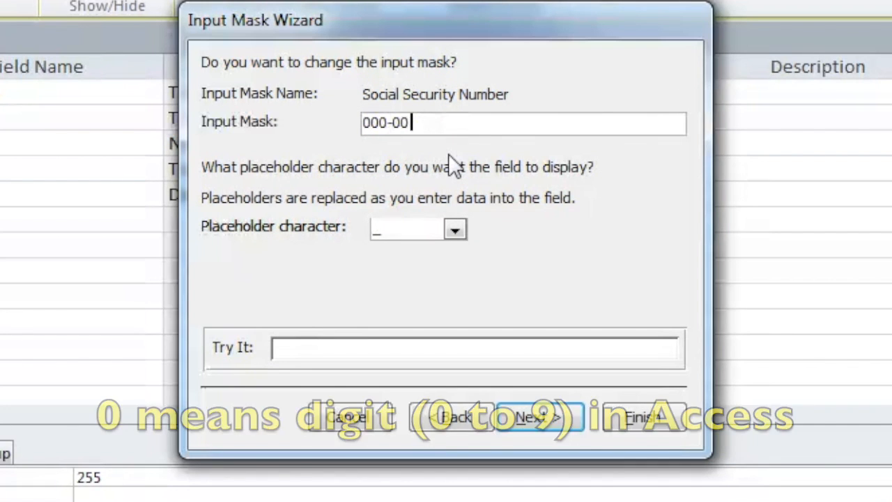
pyautogui.hotkey('shift', 'Left')
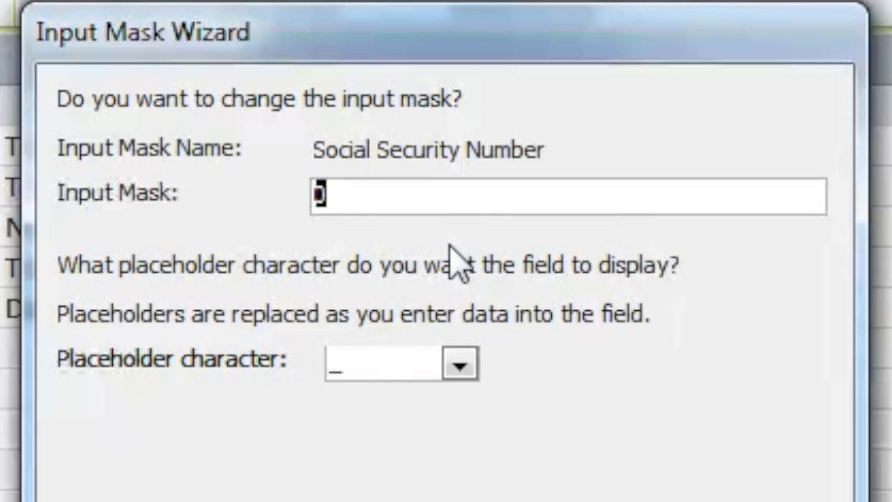
# Extend the input mask to six required digits, 000000.
pyautogui.press('Right')
pyautogui.write('00000')
pyautogui.hotkey('shift', 'Left')
# Put the letter s in front of the six digits so the input mask reads s000000.
pyautogui.press('Home')
pyautogui.hotkey('shift', 'Right')
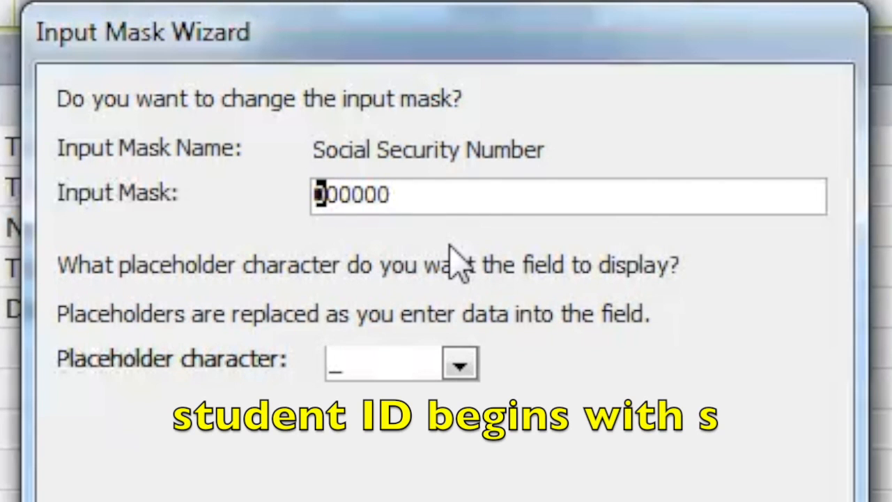
pyautogui.write('s')
pyautogui.press('Right')
pyautogui.press('Right')
pyautogui.press('Right')
pyautogui.press('Right')
pyautogui.press('Right')
pyautogui.write('0')
pyautogui.moveTo(317, 192); pyautogui.dragTo(515, 202)
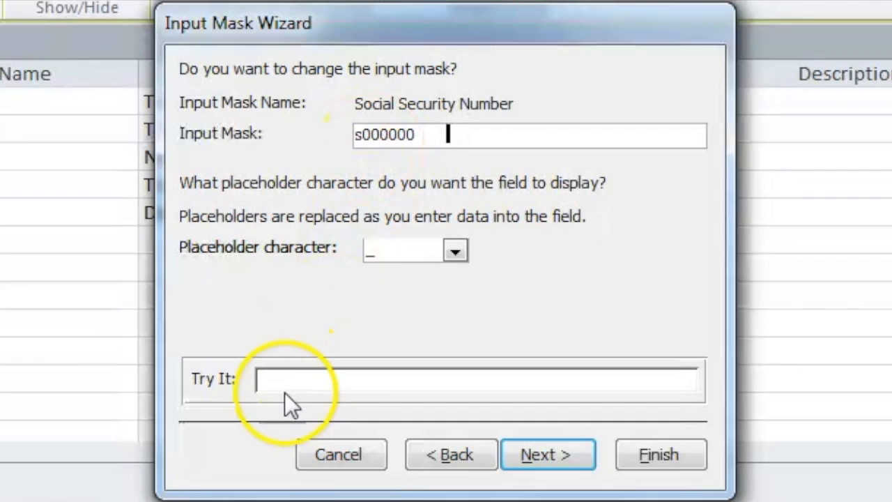
# Test the custom mask with the digits 123456 in the trial field and erase them.
pyautogui.click(258, 370)
pyautogui.click(364, 377)
pyautogui.press('Left')
pyautogui.press('Left')
pyautogui.press('Left')
pyautogui.press('Left')
pyautogui.press('Left')
pyautogui.press('Left')
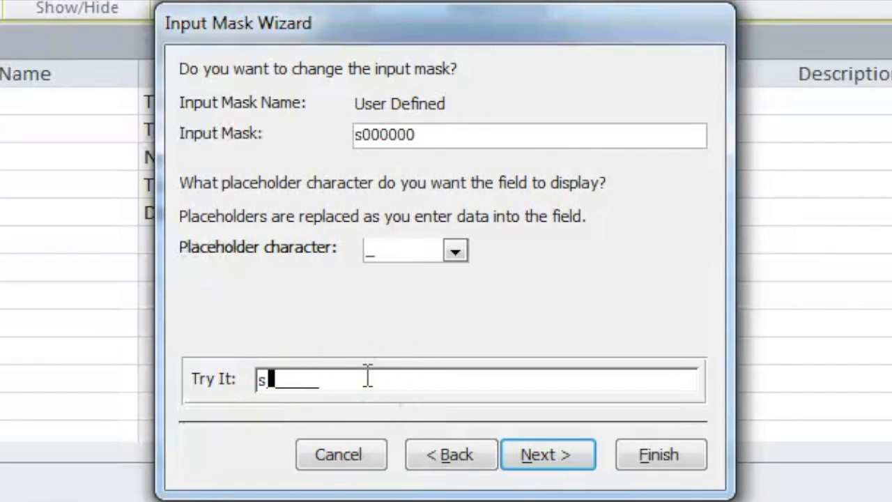
pyautogui.write('123456')
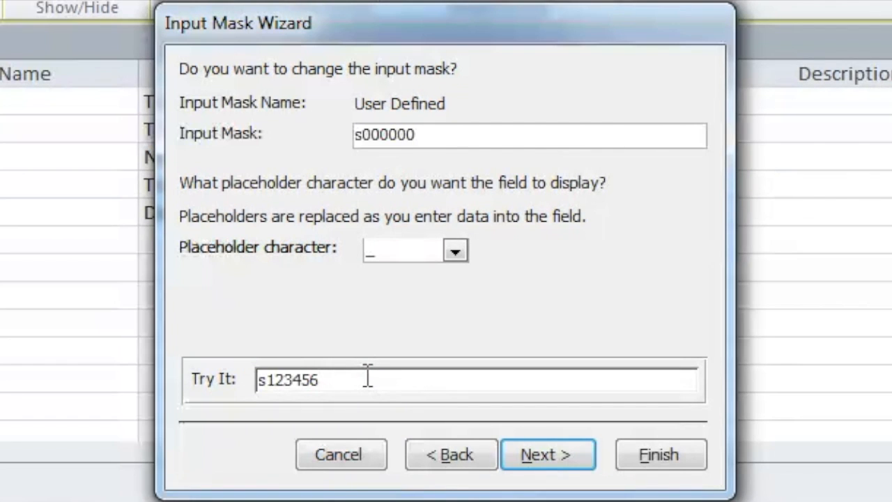
pyautogui.press('BackSpace')
pyautogui.press('BackSpace')
pyautogui.press('BackSpace')
pyautogui.press('BackSpace')
pyautogui.press('BackSpace')
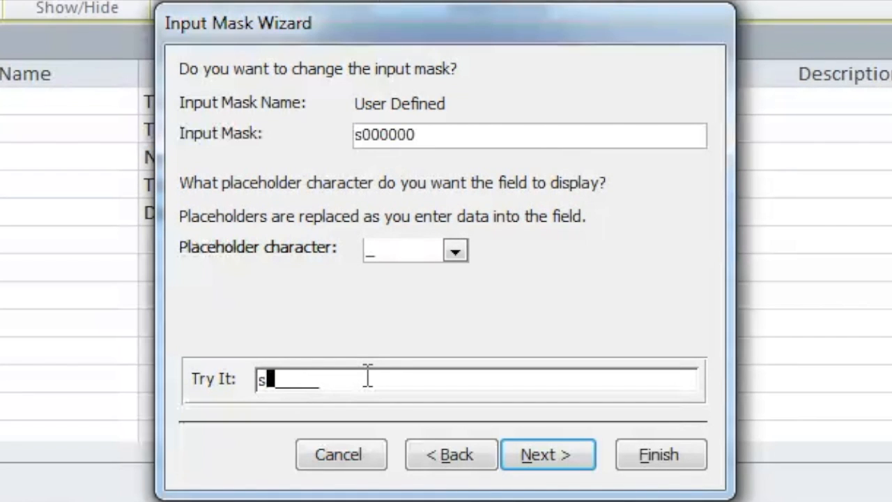
# Finish the wizard to apply the s000000 mask to the student ID field.
pyautogui.click(639, 453)
pyautogui.click(462, 200)
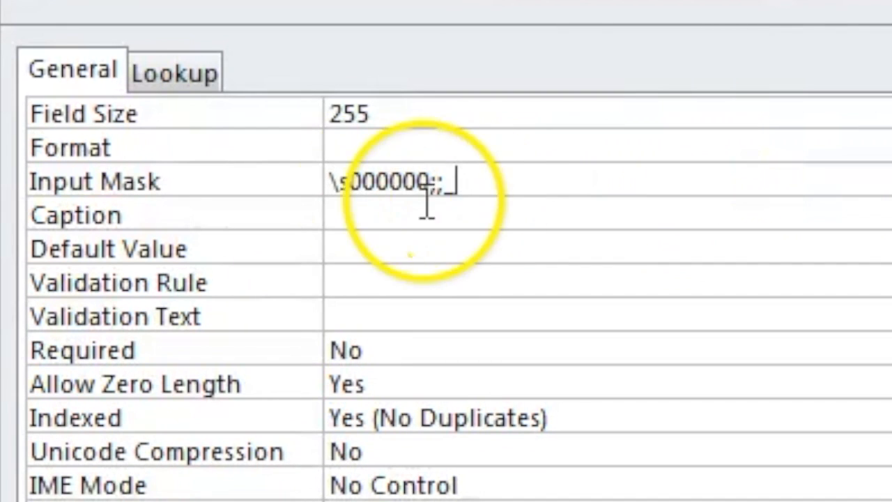
# Save the student table's design with the new input mask and open the table in Datasheet View.
pyautogui.moveTo(492, 193); pyautogui.dragTo(288, 177)
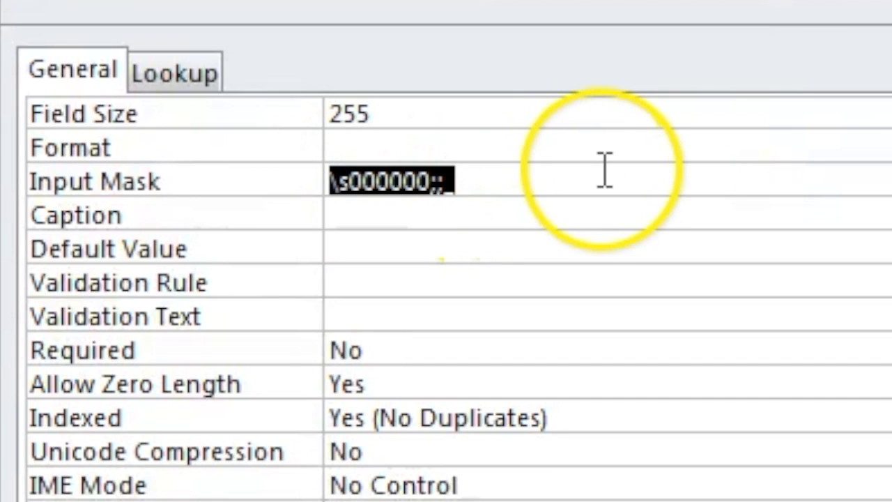
pyautogui.click(50, 19)
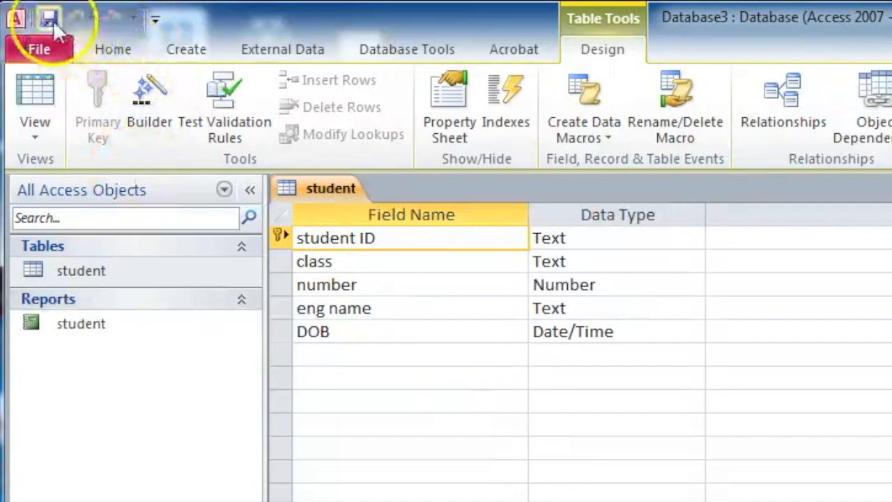
pyautogui.click(85, 271)
pyautogui.doubleClick(85, 270)
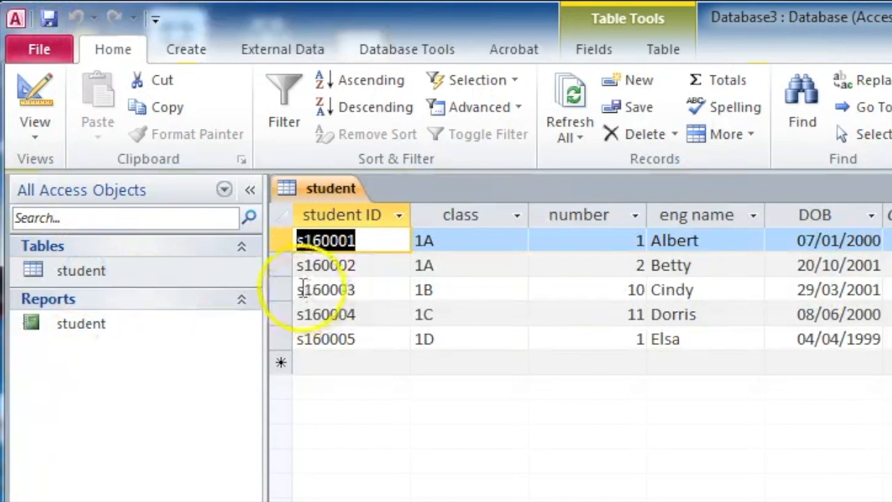
# Start a new record in the student table and try entering the letter s at the student ID's first digit place.
pyautogui.click(344, 361)
pyautogui.write('s')
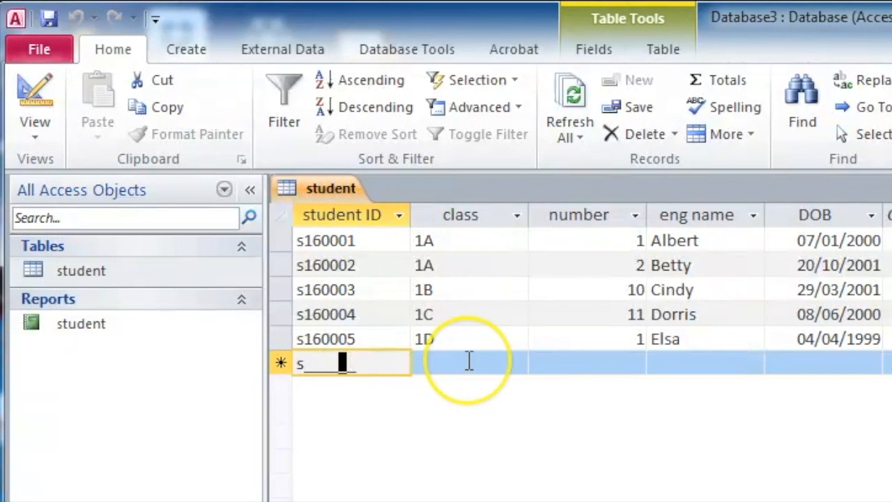
pyautogui.press('Right')
pyautogui.press('Left')
pyautogui.press('Left')
pyautogui.press('Left')
pyautogui.press('Left')
pyautogui.press('Left')
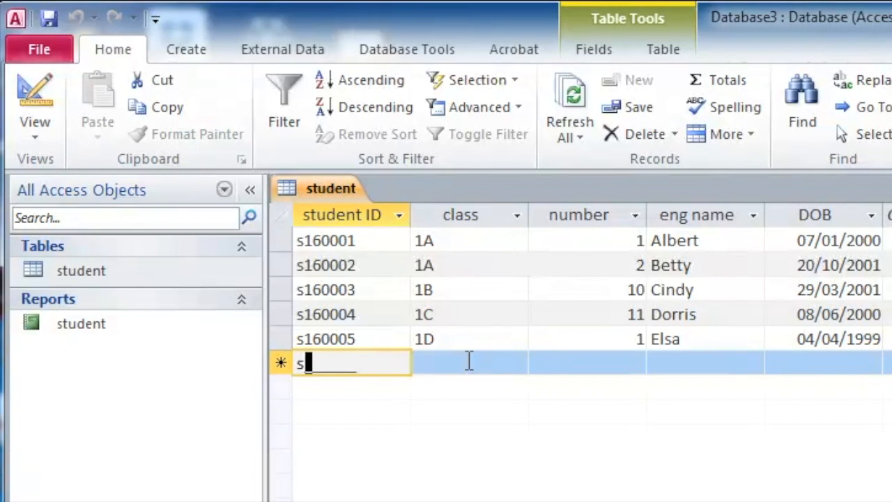
pyautogui.write('s')
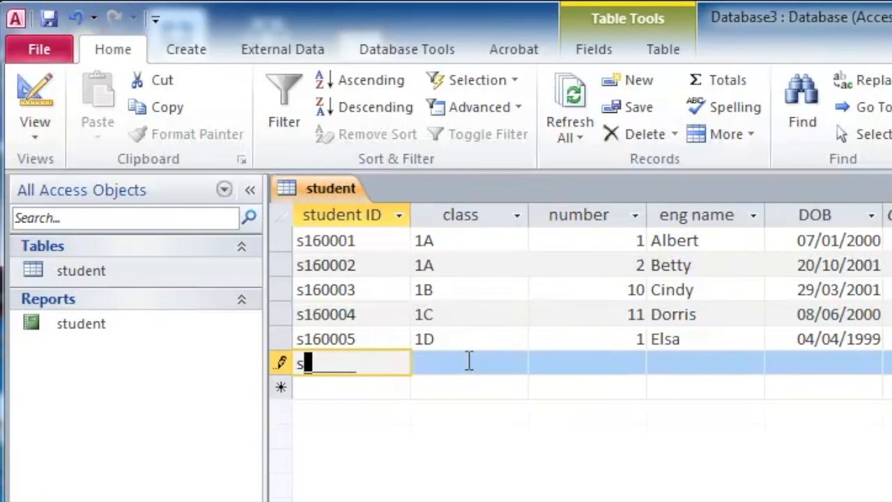
# Fill the six digits of the new record's student ID with the next number in the existing sequence.
pyautogui.write('16')
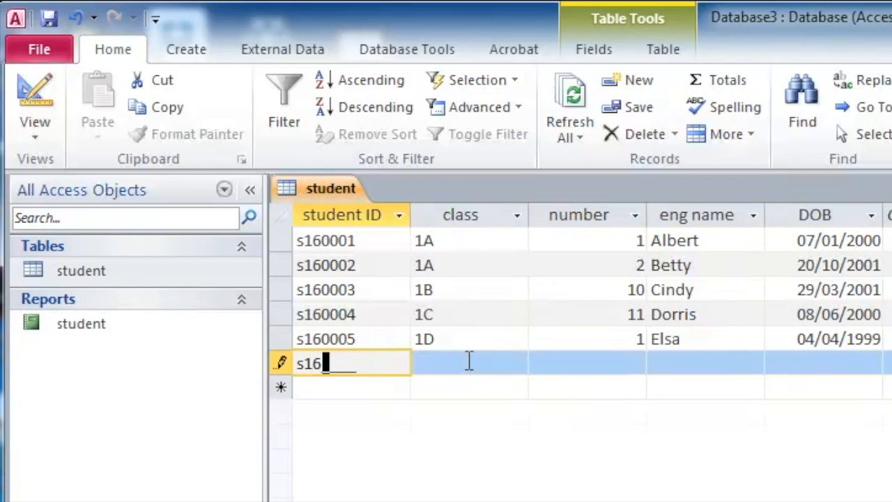
pyautogui.write('000')
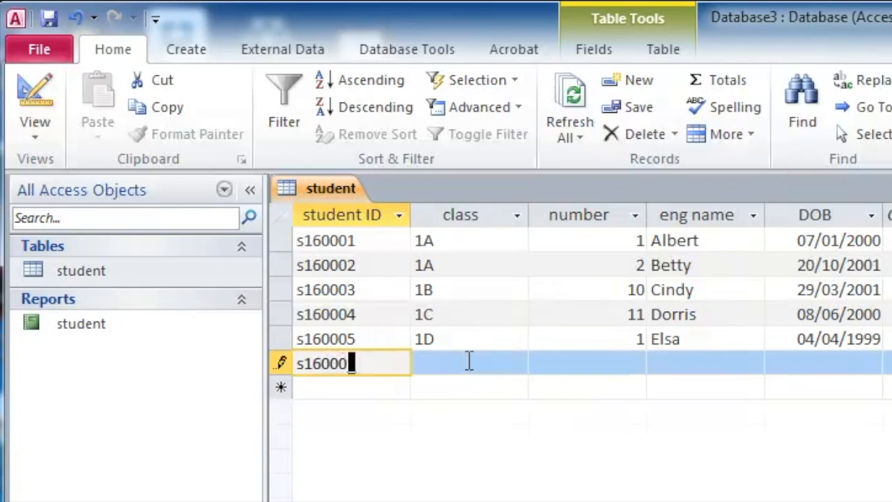
pyautogui.write('6')
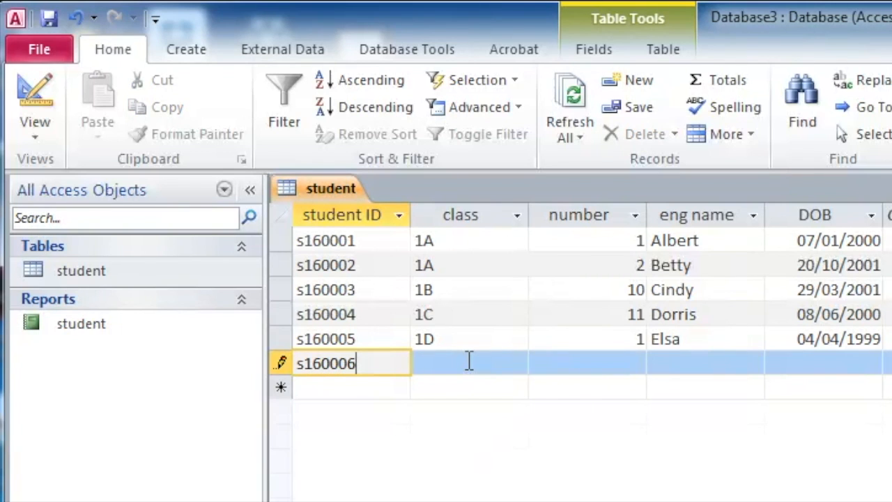
# Replace the last five digits of the new record's student ID so that it begins with s19 instead of following the sequence.
pyautogui.press('BackSpace')
pyautogui.press('BackSpace')
pyautogui.press('BackSpace')
pyautogui.press('BackSpace')
pyautogui.press('BackSpace')
pyautogui.write('9')
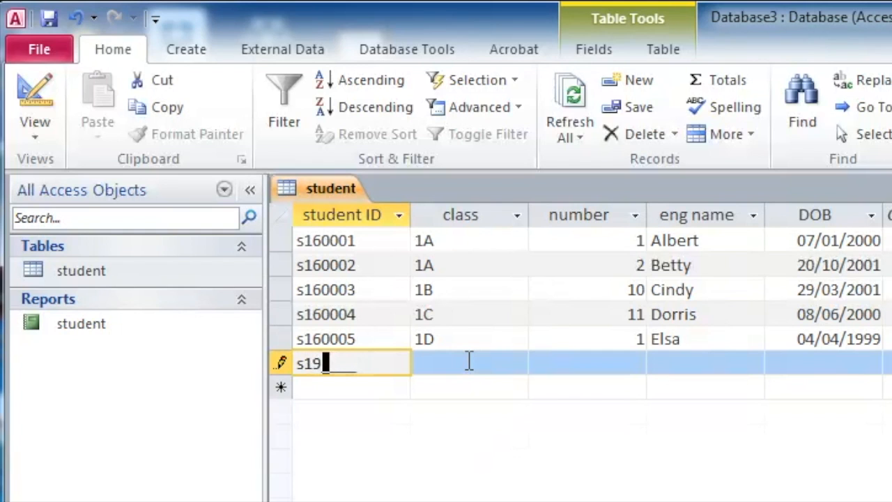
pyautogui.write('0001')
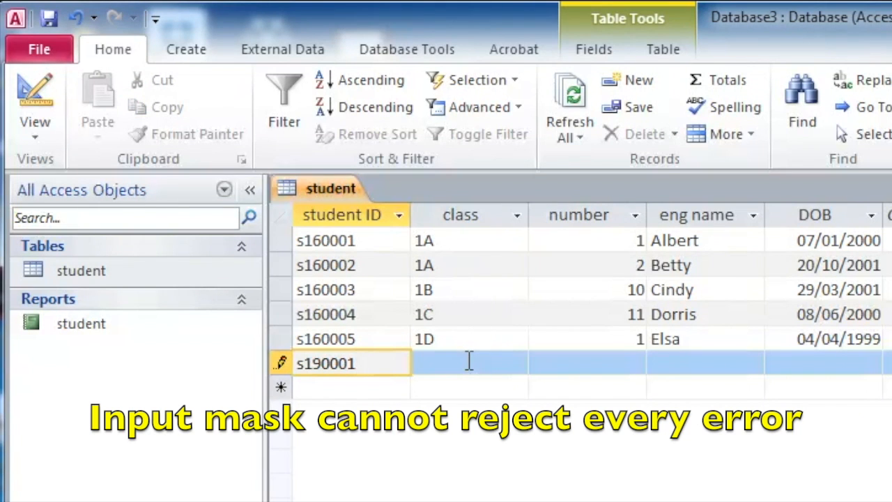
pyautogui.hotkey('shift', 'Left')
pyautogui.hotkey('shift', 'Left')
pyautogui.hotkey('shift', 'Left')
pyautogui.hotkey('shift', 'Left')
pyautogui.press('End')
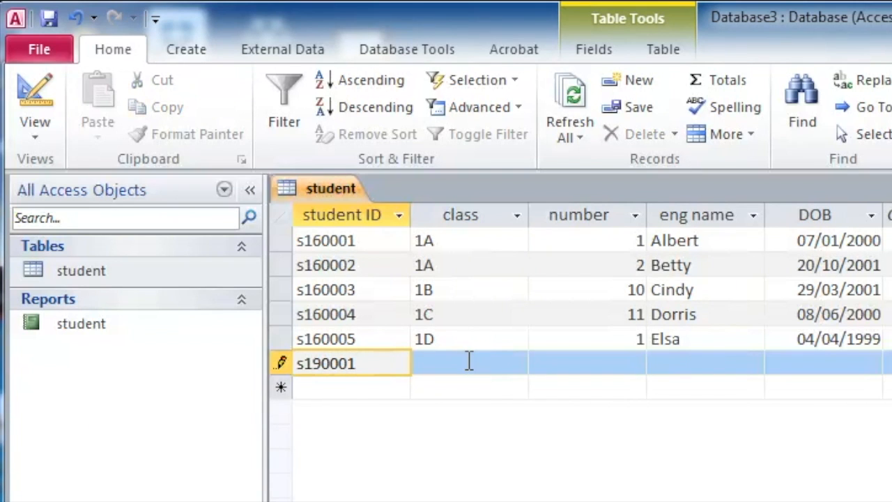